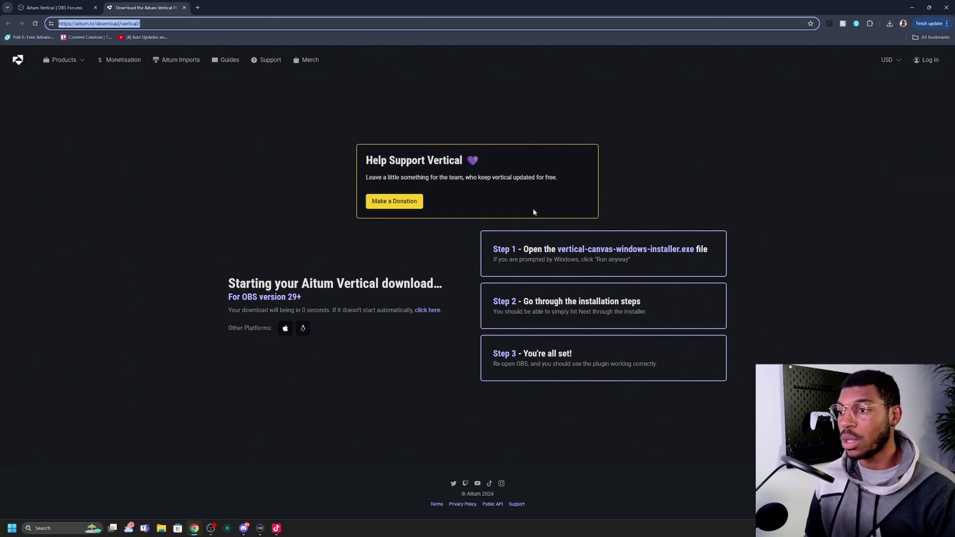
Start the Aitum Vertical plugin download manually from its download page.
left_click(432, 312)
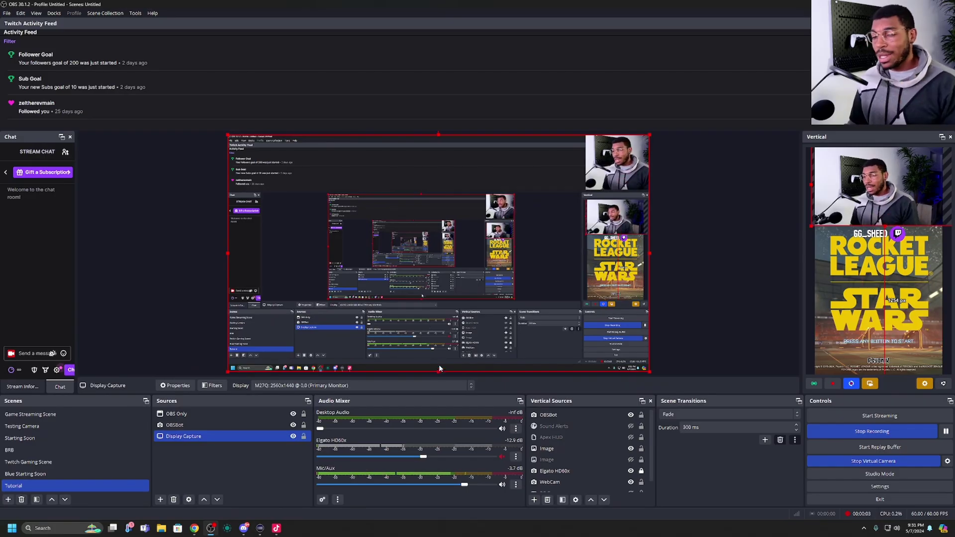
Switch to OBS and check which vertical docks are enabled in the list of docks.
left_click(744, 263)
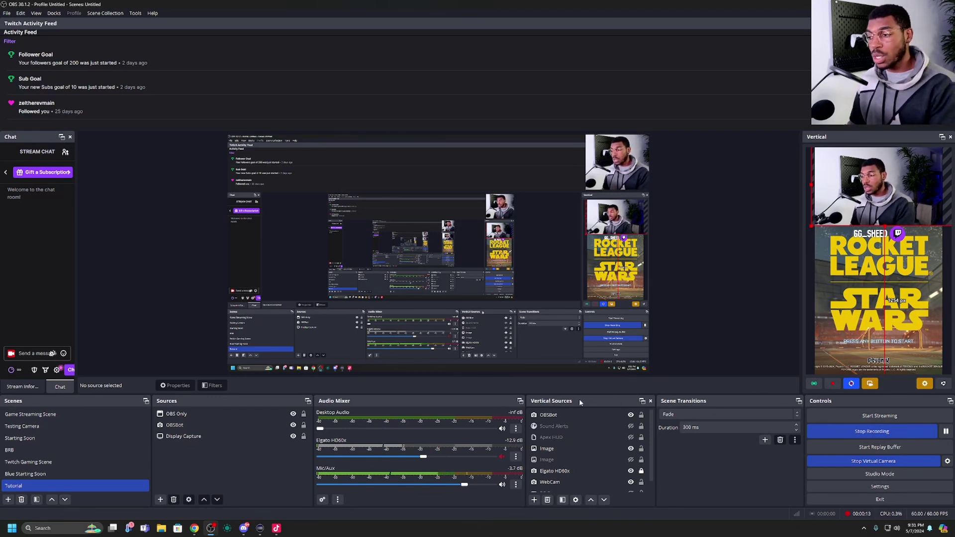
left_click(548, 450)
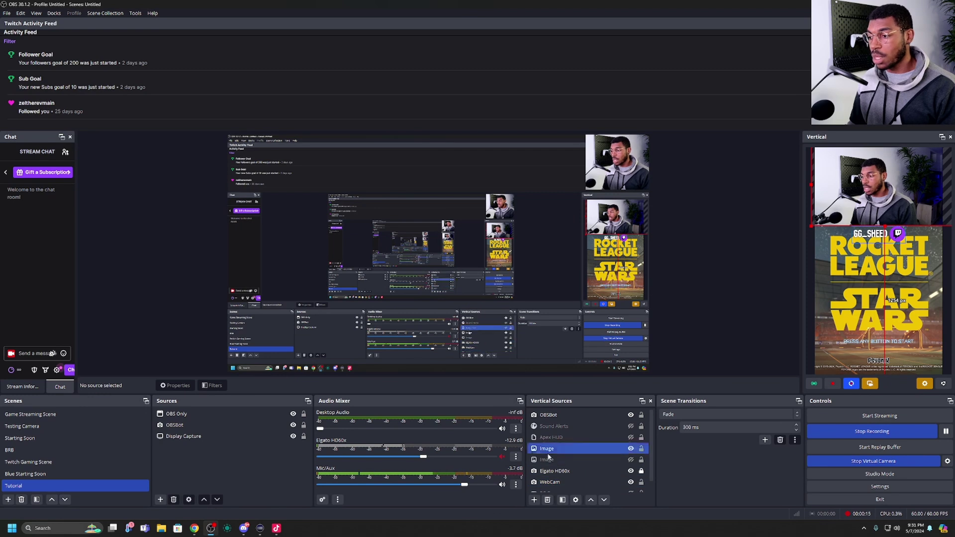
left_click(55, 15)
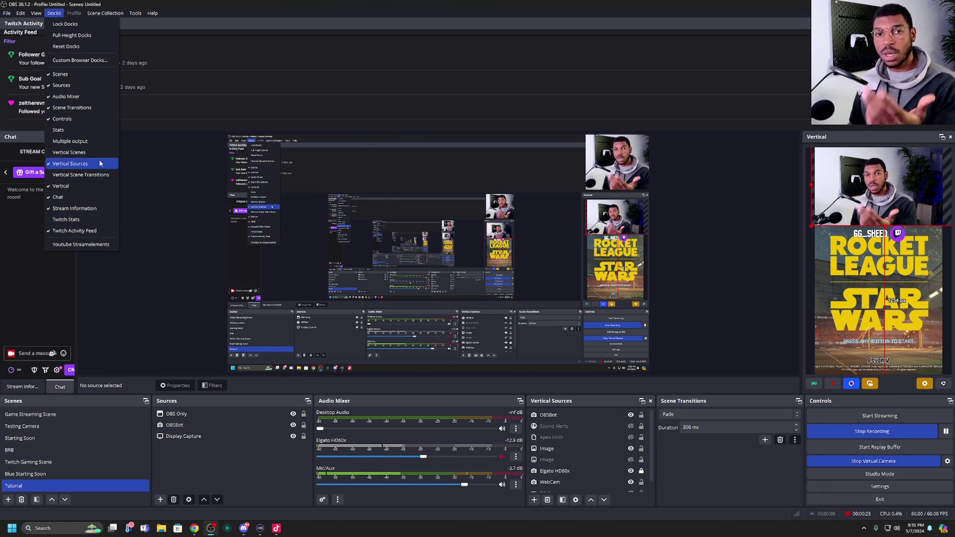
left_click(717, 270)
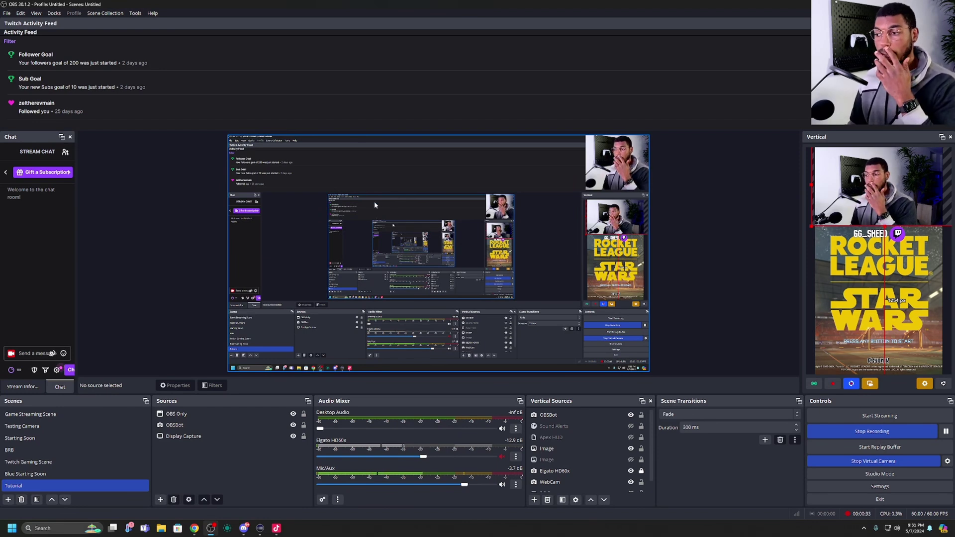
Look through the vertical sources, including Sound Alerts, Apex HUD and Elgato HD60x.
left_click(590, 425)
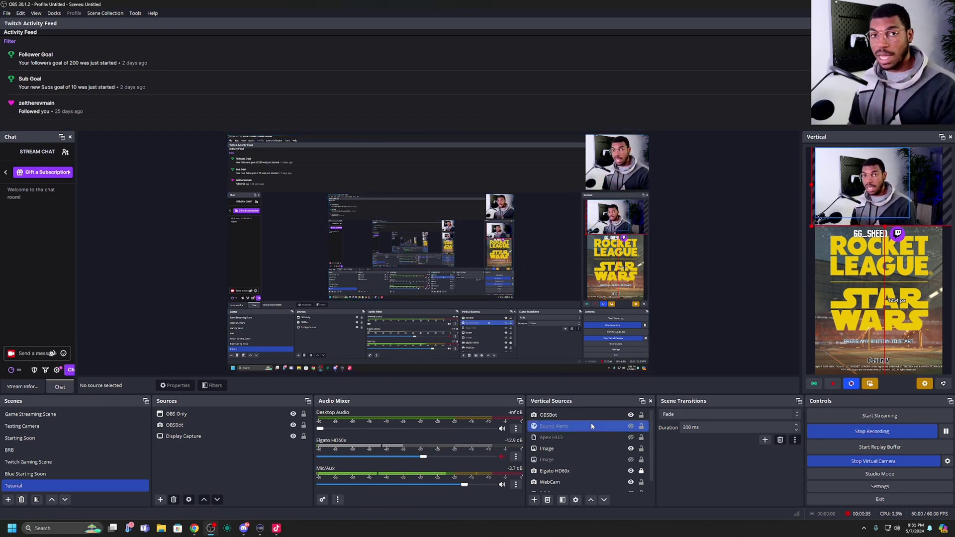
scroll(592, 422, "down", 1)
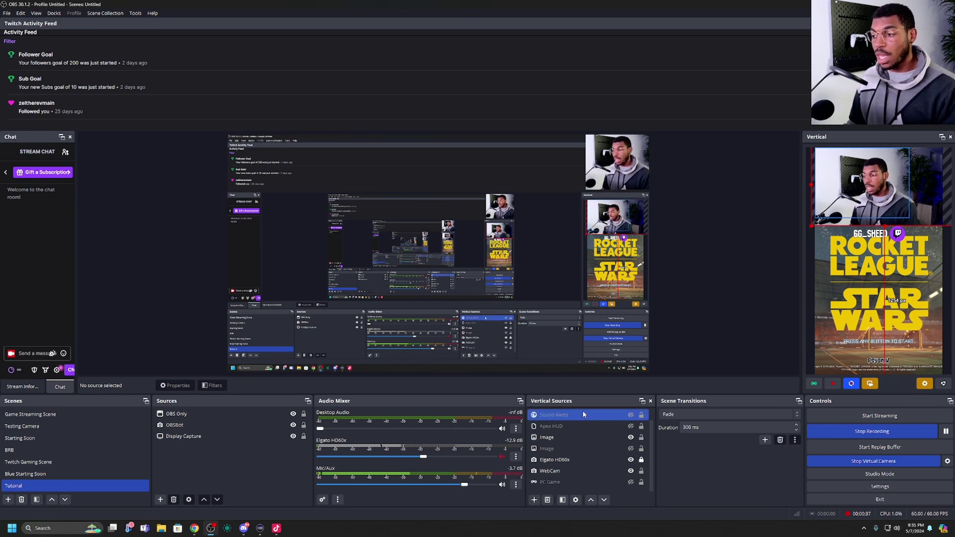
left_click(586, 425)
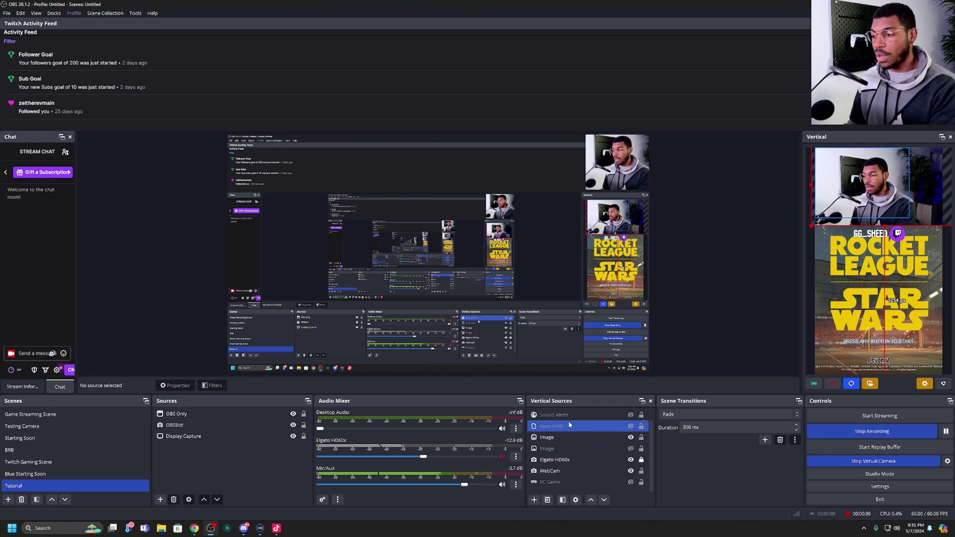
left_click(587, 459)
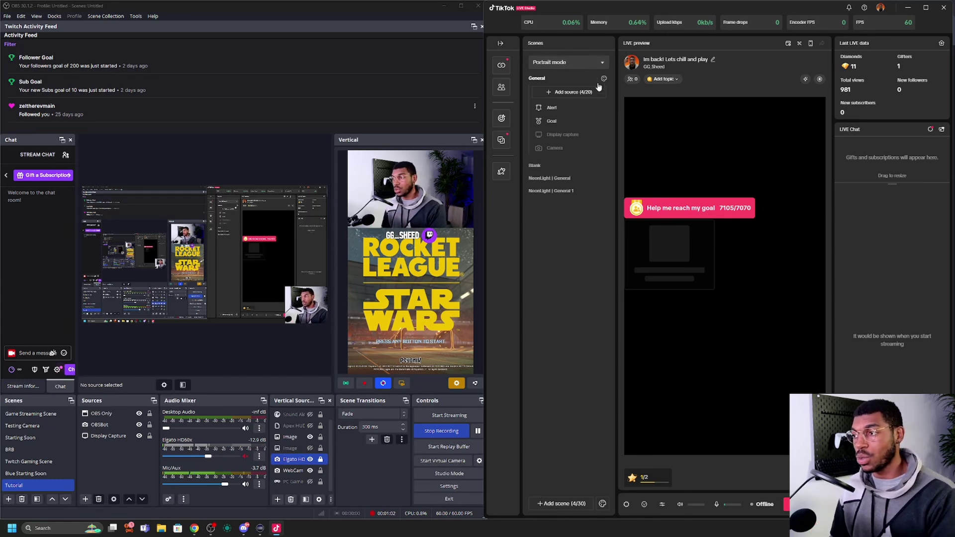
Switch to TikTok LIVE Studio and try adding a Camera source to the General scene, listing the available camera devices.
mouse_move(603, 112)
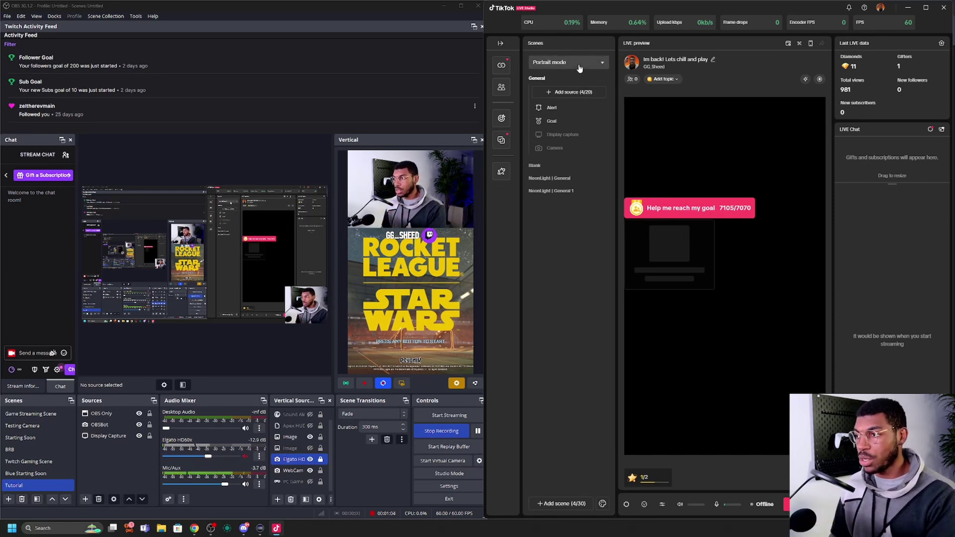
left_click(566, 94)
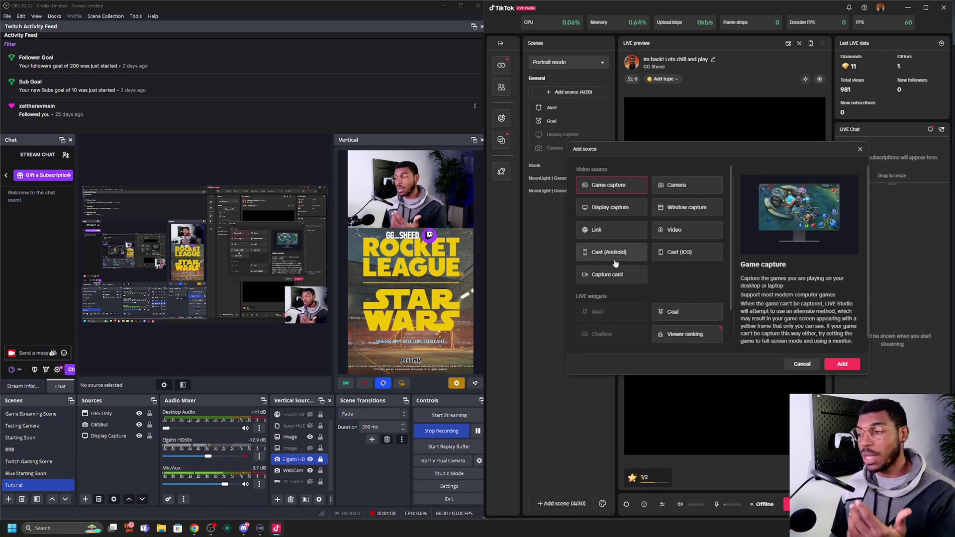
left_click(683, 186)
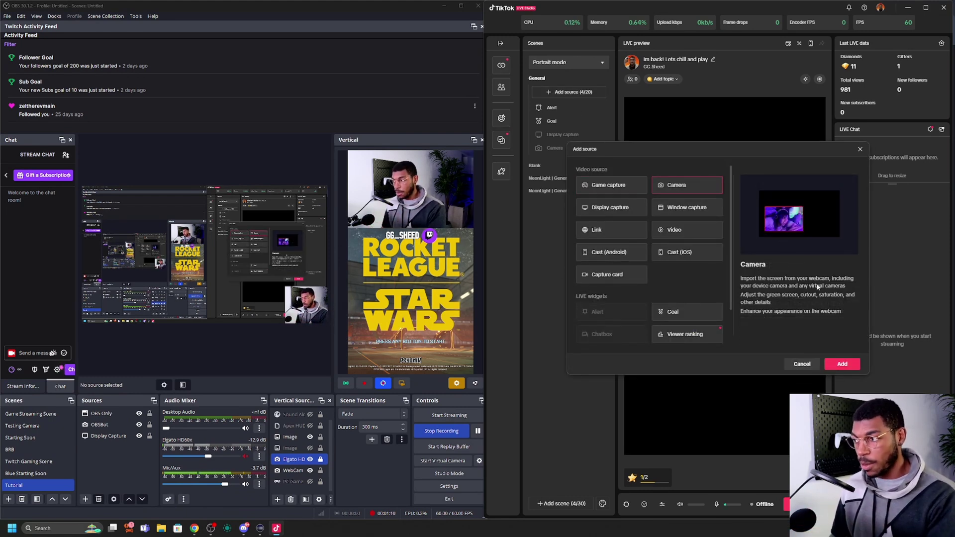
left_click(843, 364)
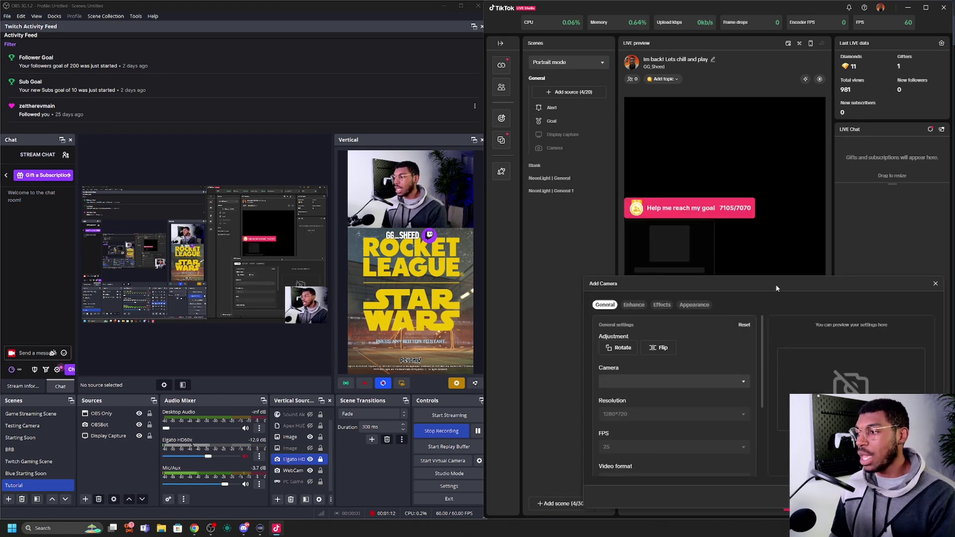
left_click_drag(775, 285, 636, 154)
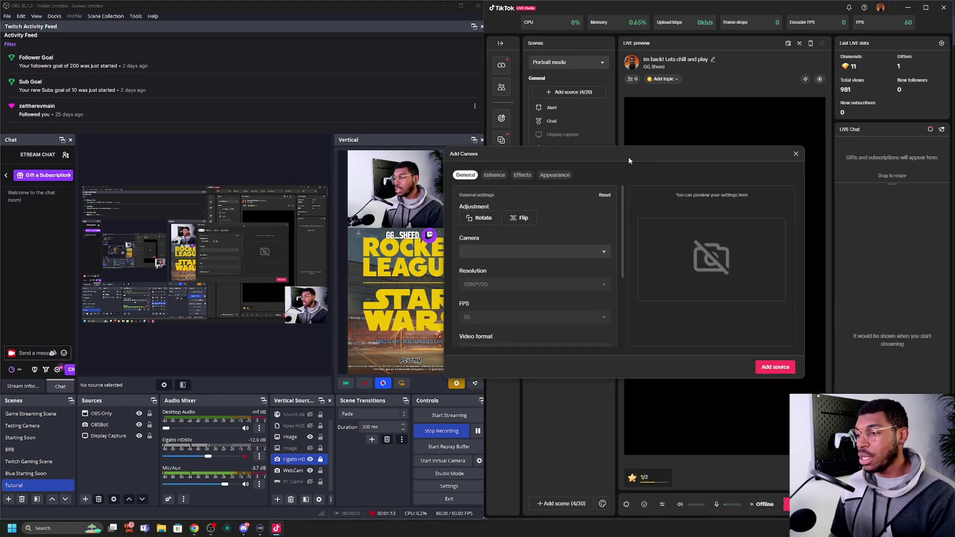
left_click(574, 253)
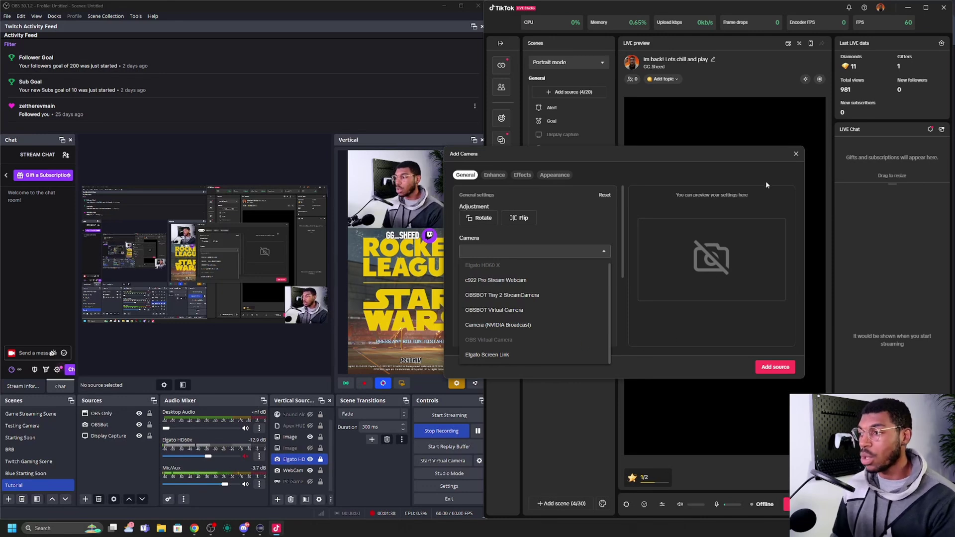
left_click(796, 154)
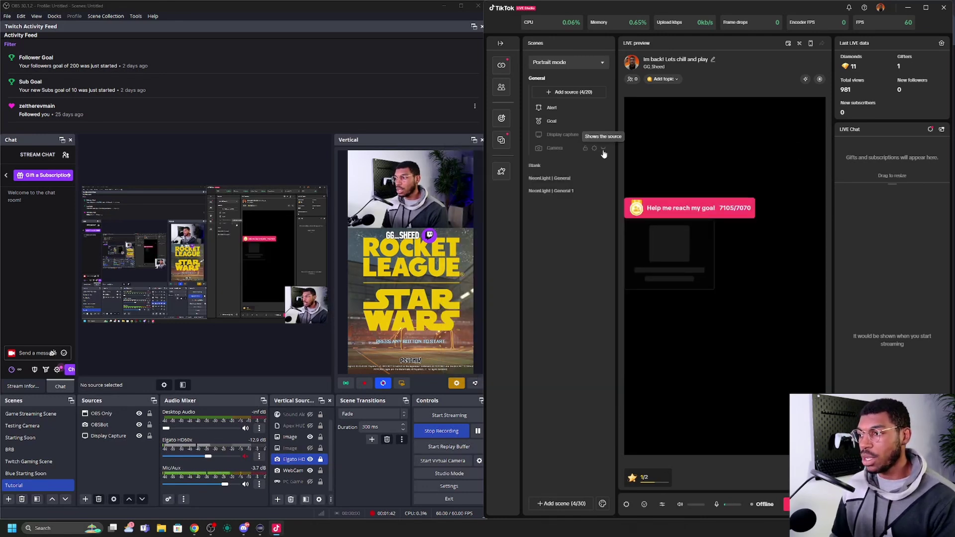
Make the existing Camera source visible in the General portrait scene and check it in the live preview.
left_click(595, 148)
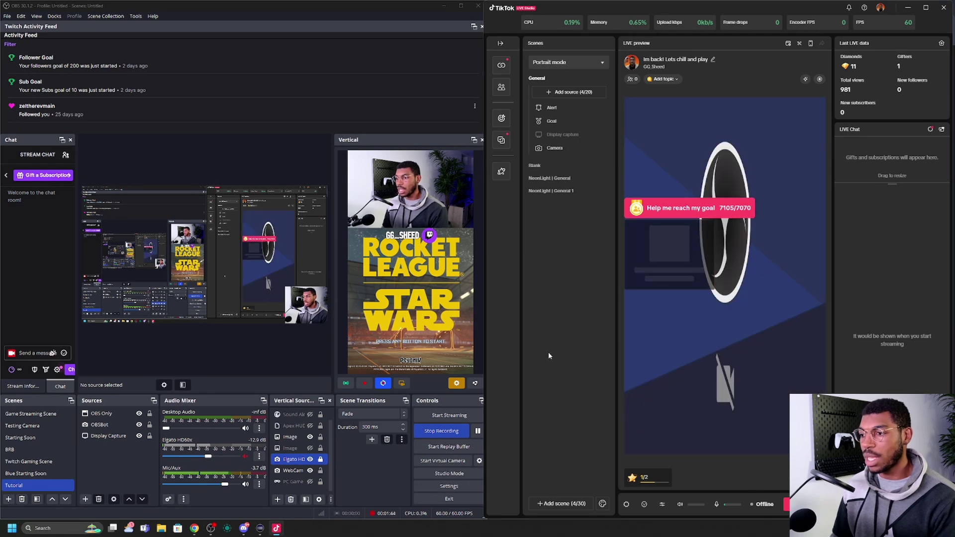
left_click(745, 169)
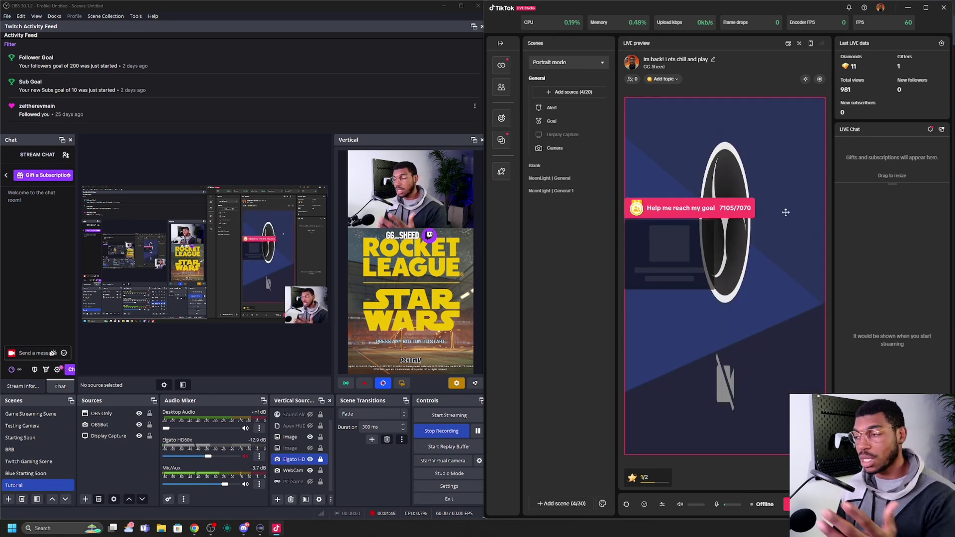
left_click(674, 243)
left_click(738, 342)
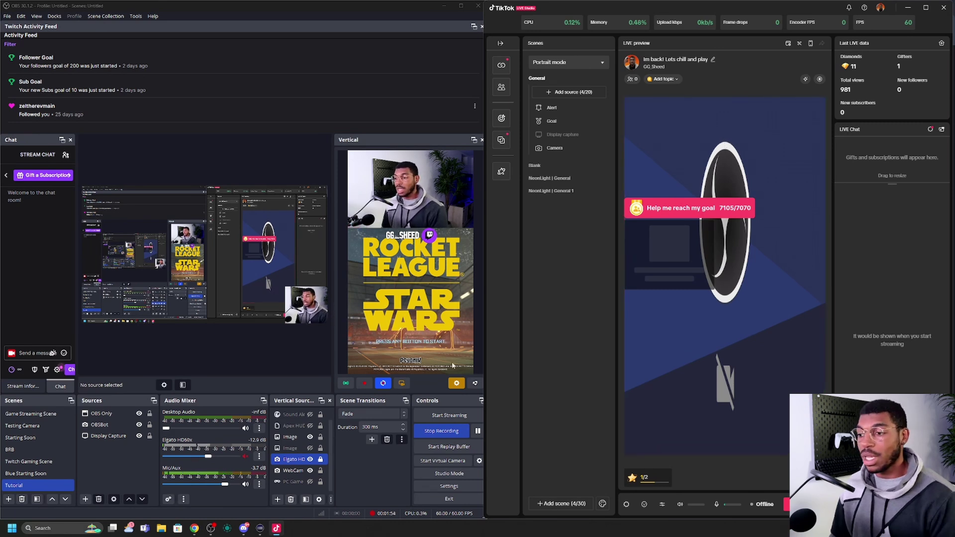
Switch to OBS and start the vertical virtual camera.
left_click(425, 380)
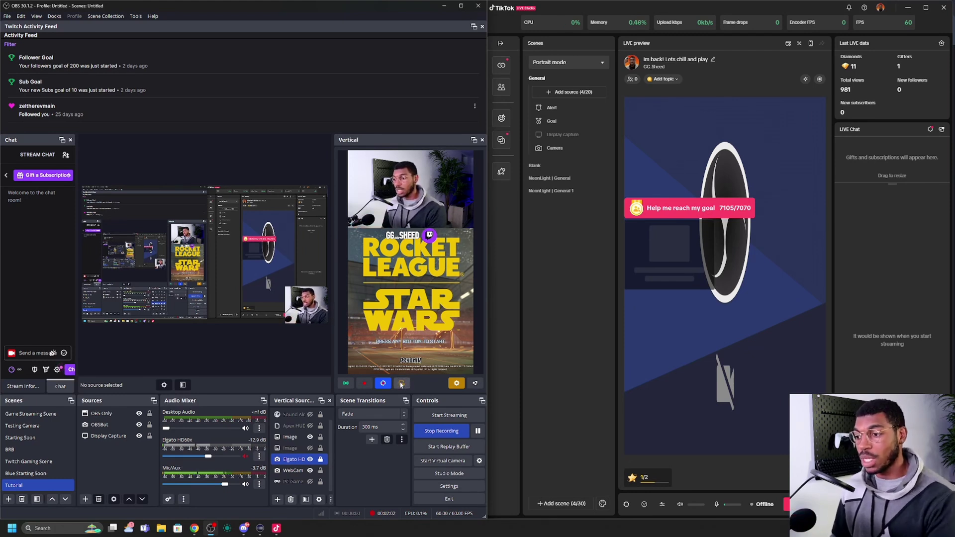
left_click(401, 384)
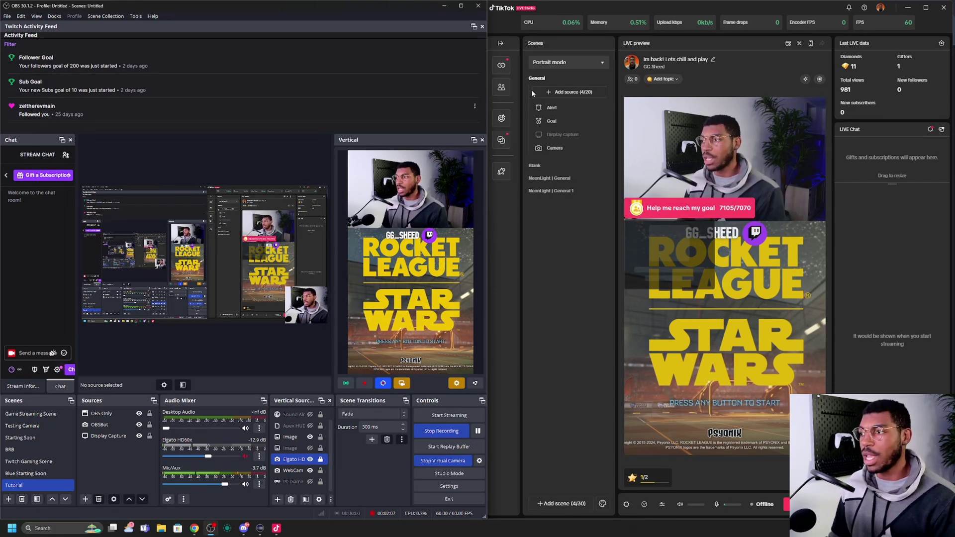
Switch the TikTok LIVE Studio scenes to Landscape mode.
left_click(598, 67)
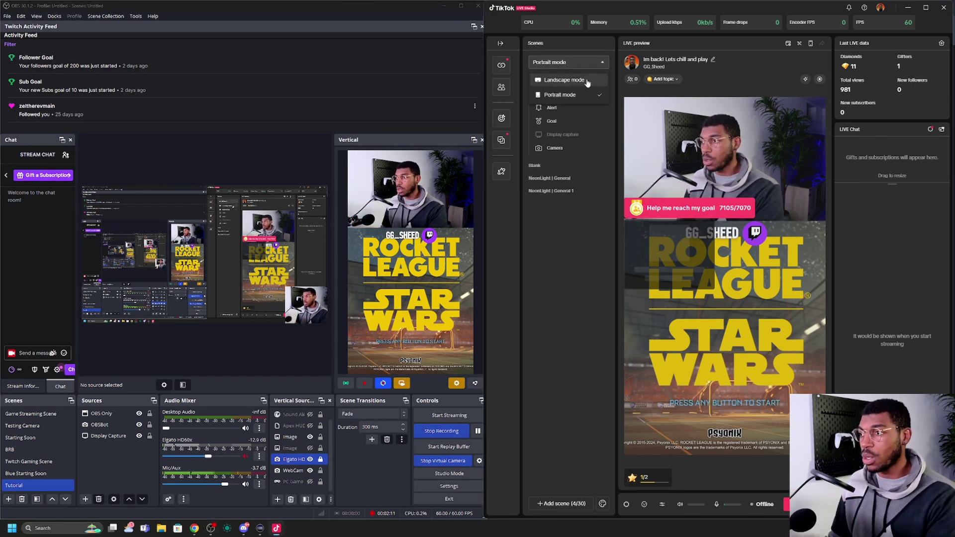
left_click(588, 81)
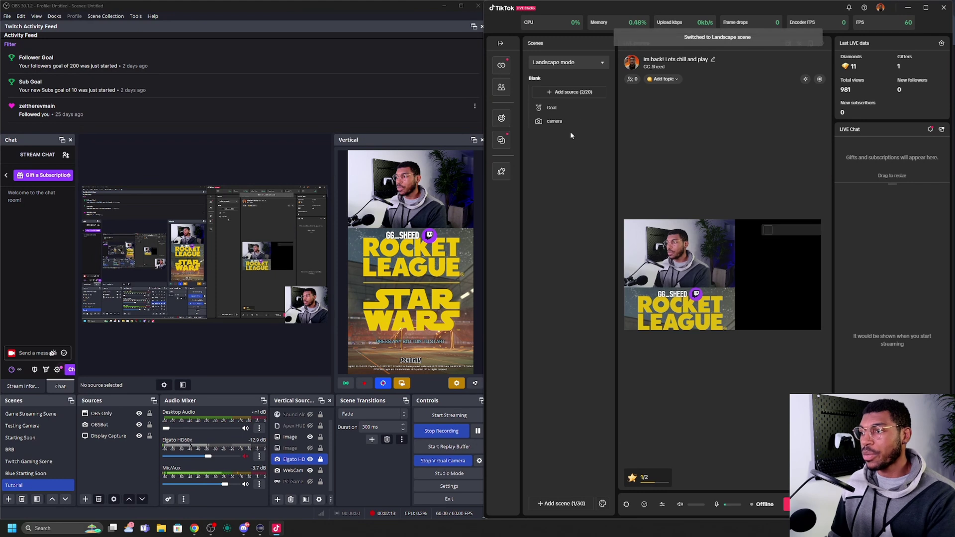
Examine the landscape camera source's device and available resolutions in its settings, leaving them unapplied.
left_click(570, 123)
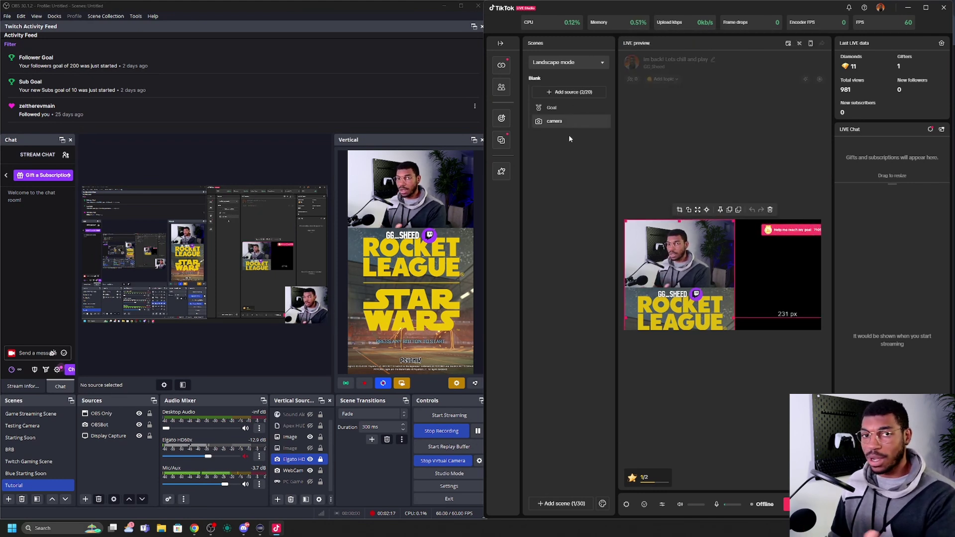
mouse_move(593, 123)
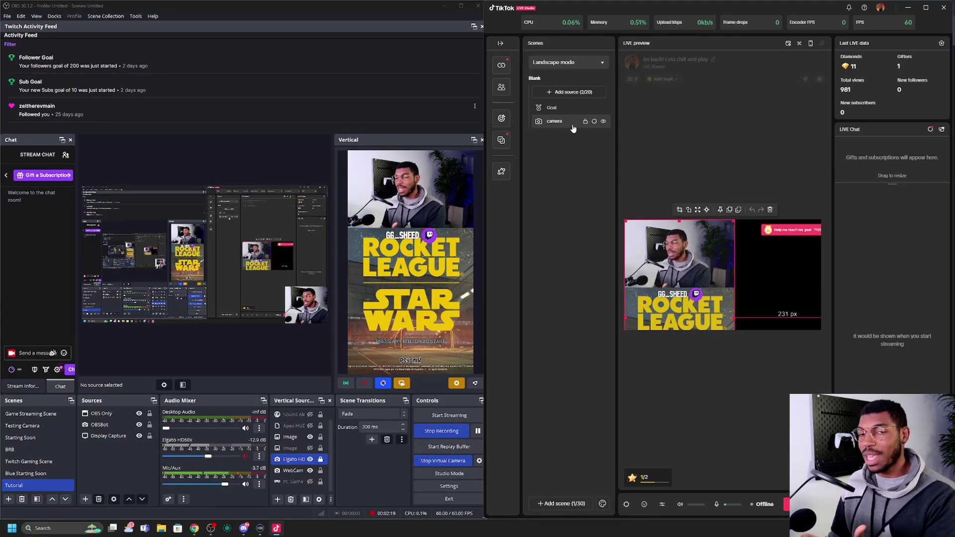
left_click(595, 123)
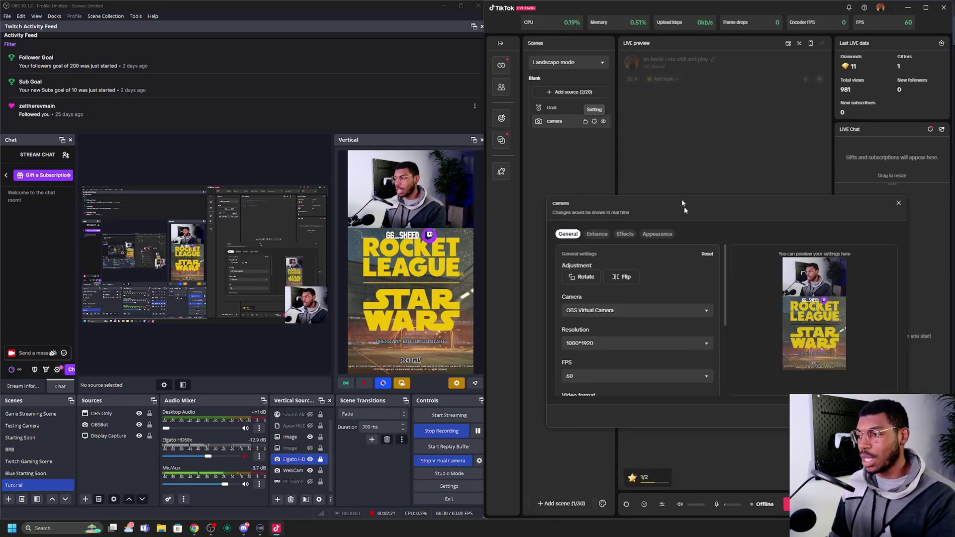
scroll(590, 240, "down", 1)
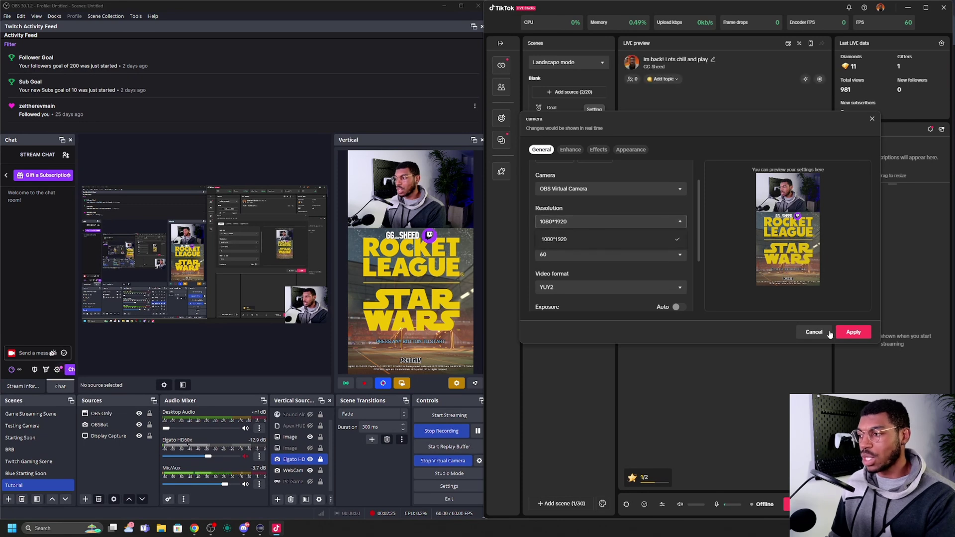
left_click(814, 333)
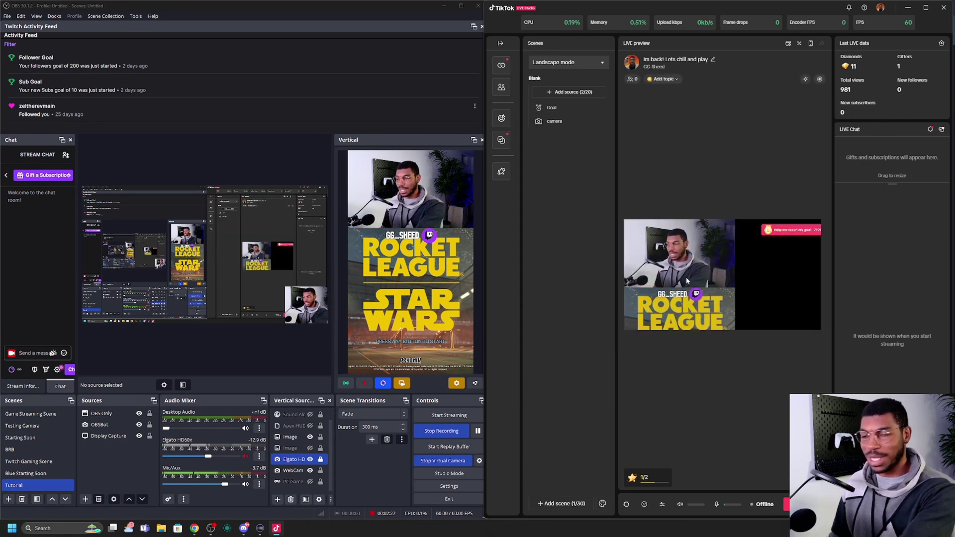
In OBS, stop the vertical virtual camera and start the main canvas virtual camera instead.
left_click(405, 384)
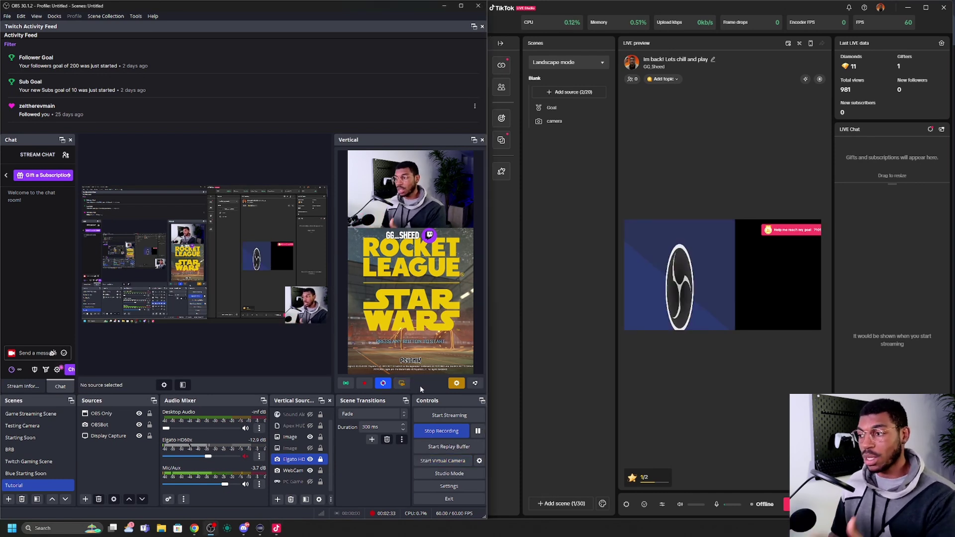
left_click(224, 272)
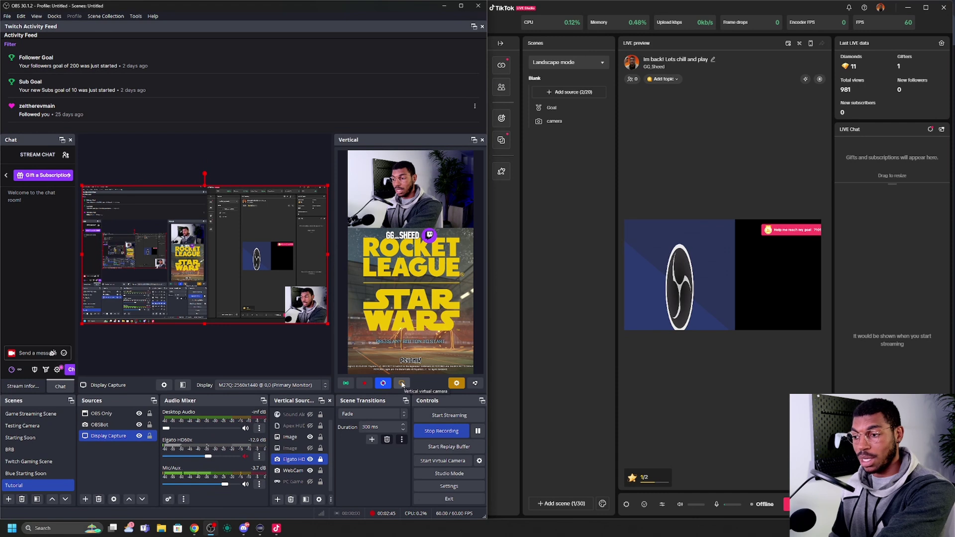
left_click(437, 465)
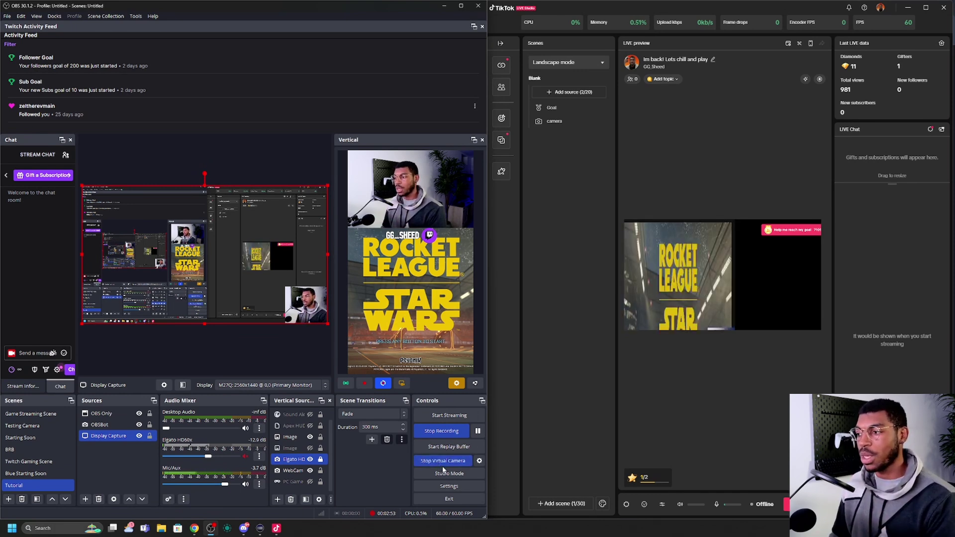
In TikTok LIVE Studio, select a resolution for the landscape scene's OBS Virtual Camera source and apply it.
left_click(657, 194)
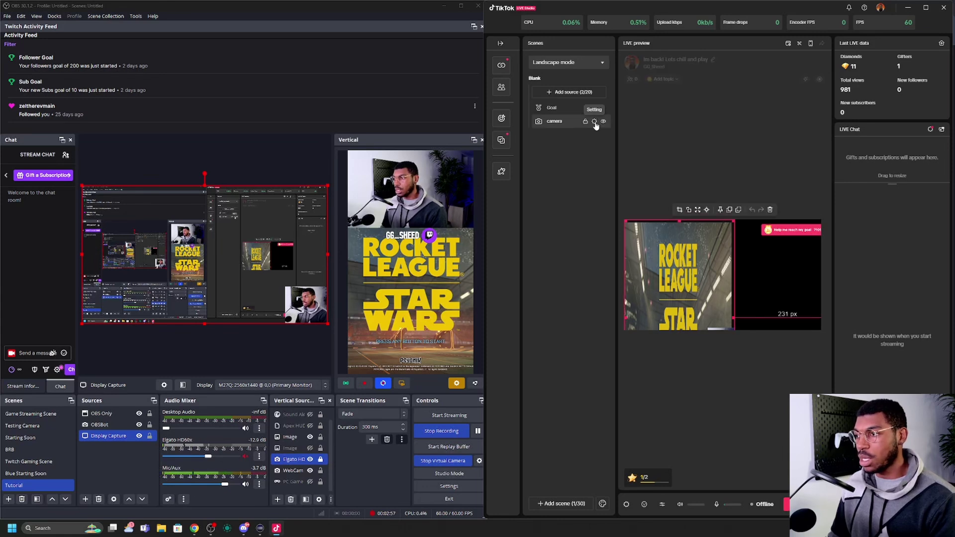
left_click(595, 121)
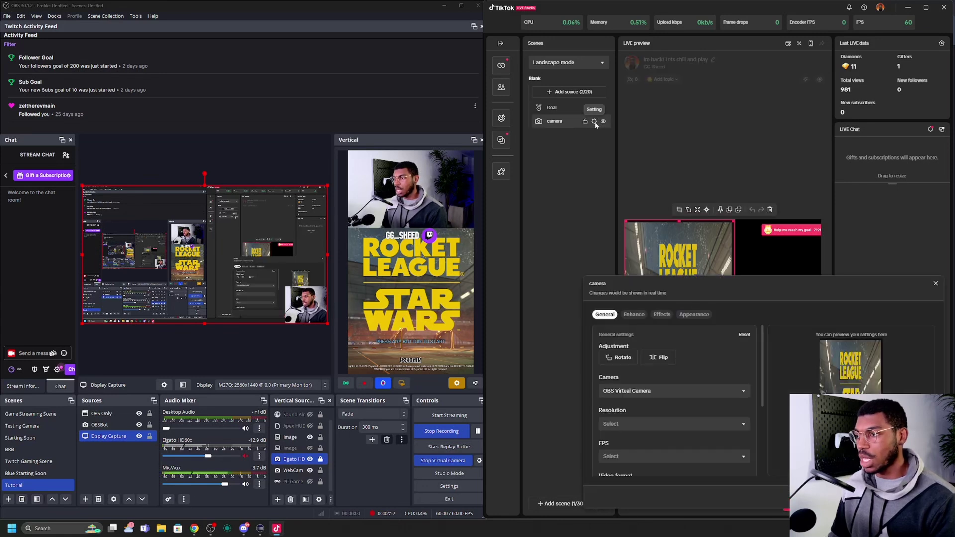
left_click(645, 428)
left_click(645, 443)
left_click(706, 277)
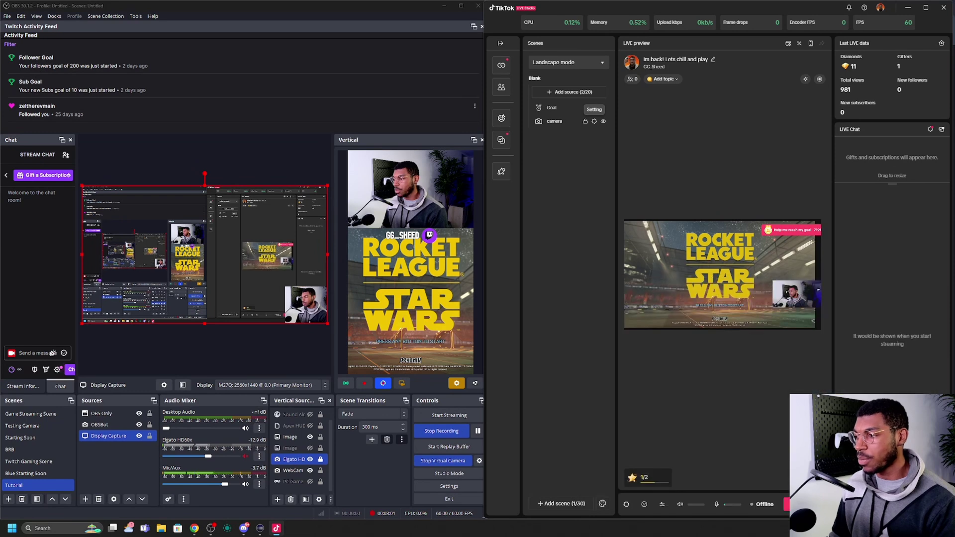
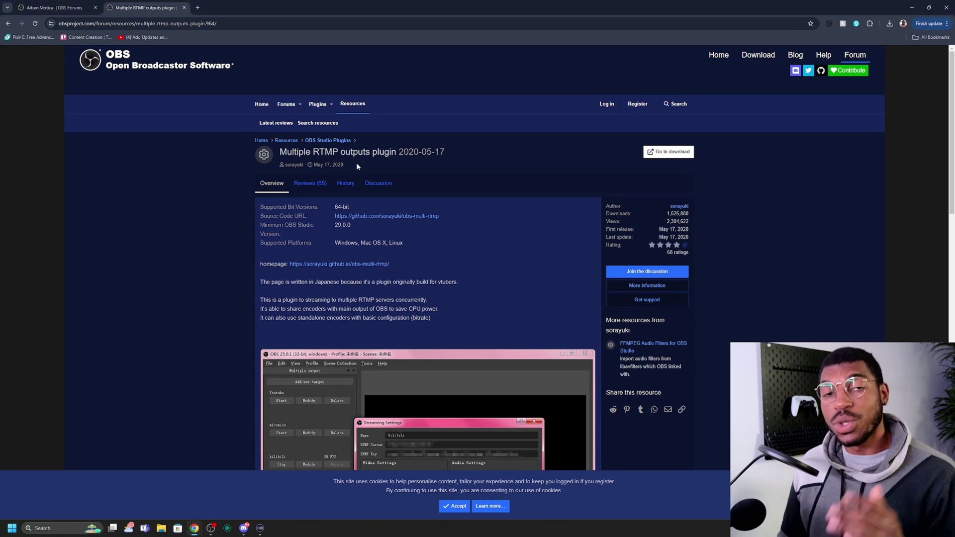
From the Multiple RTMP outputs plugin page, open the GitHub releases and download the obs-multi-rtmp-0.6.0.0-windows-x64-Installer.exe asset.
left_click_drag(278, 153, 358, 154)
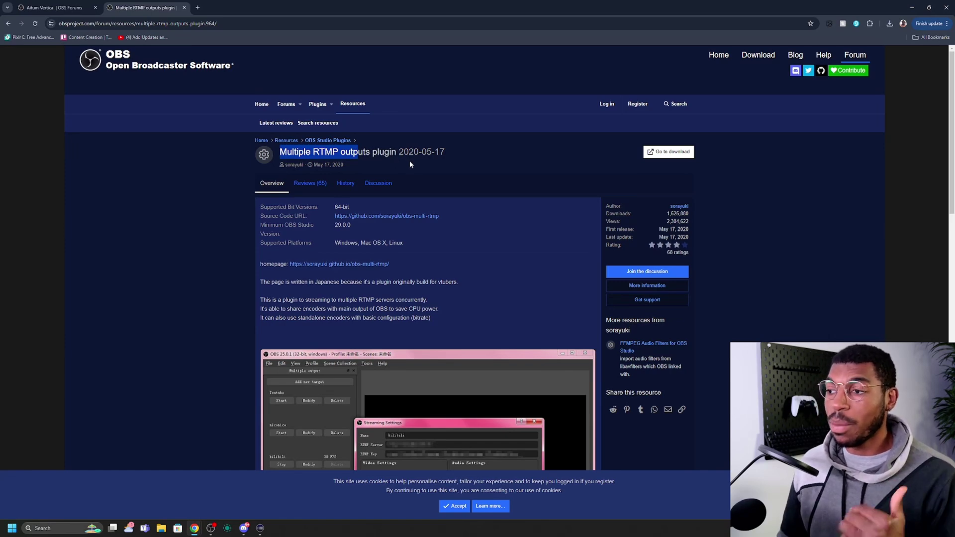
left_click(669, 152)
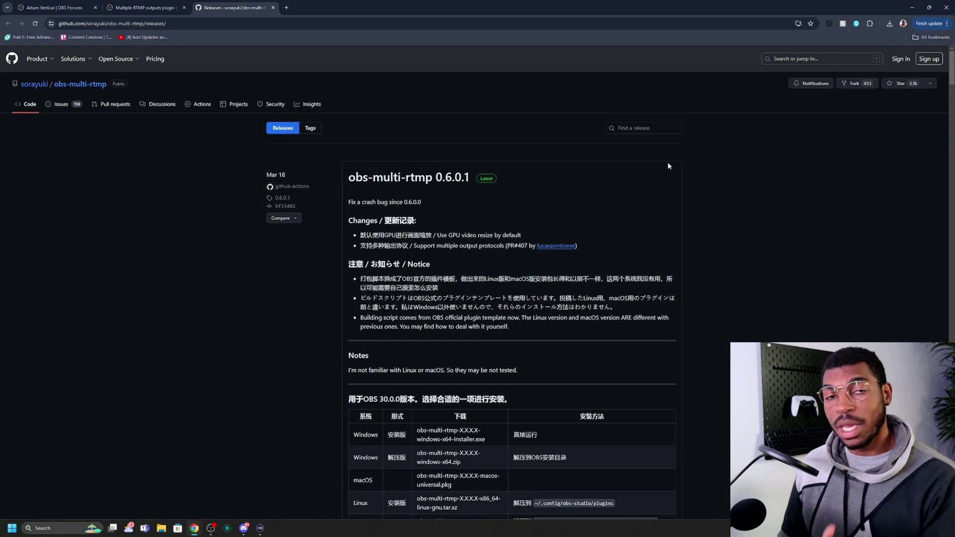
scroll(666, 168, "down", 2)
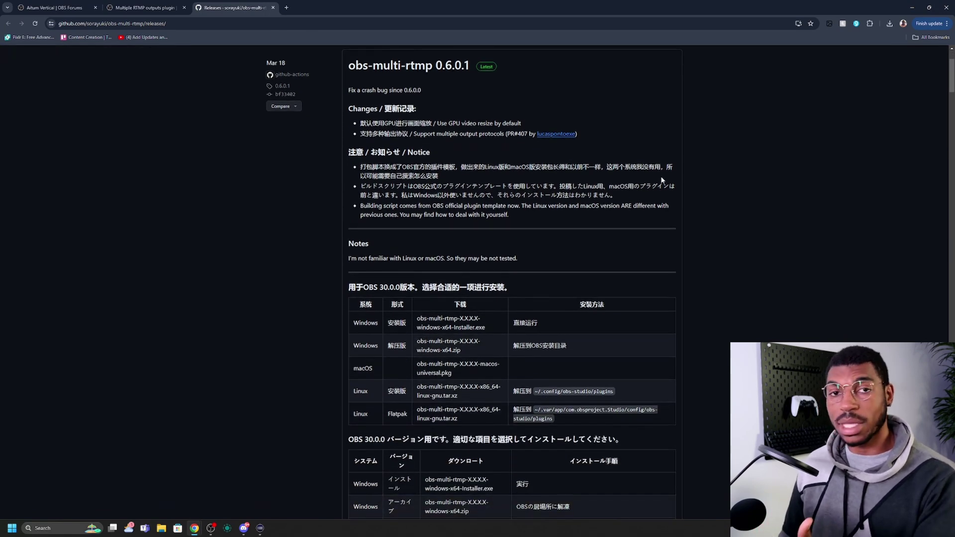
scroll(664, 189, "down", 1)
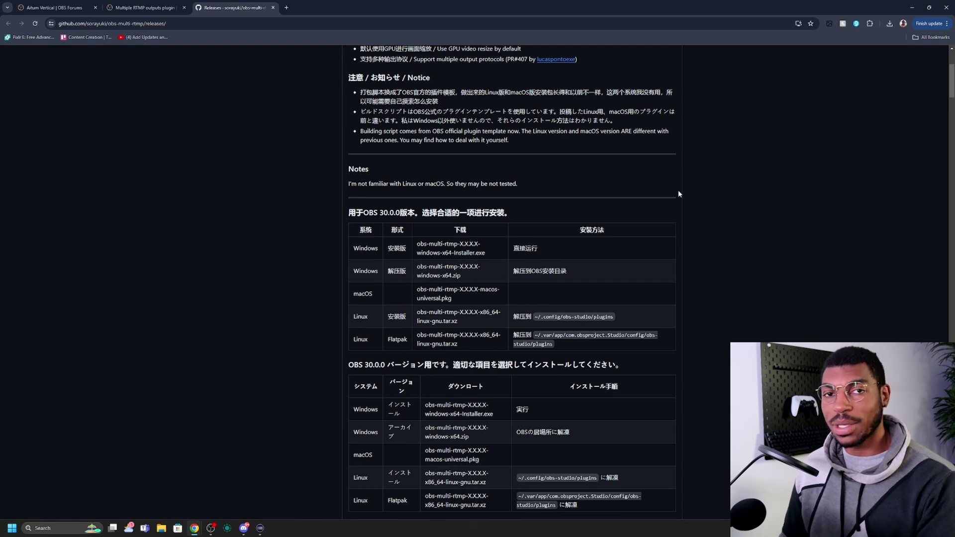
scroll(678, 191, "down", 6)
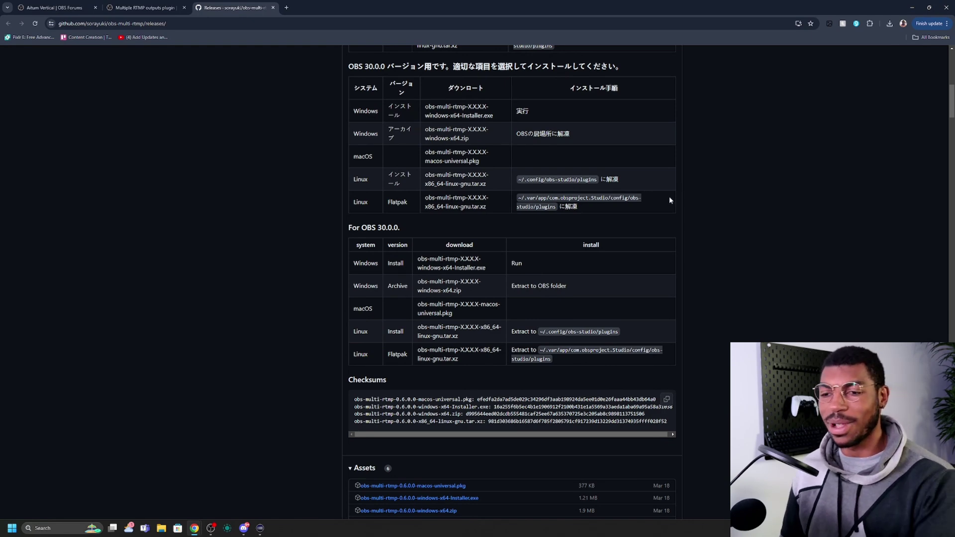
scroll(673, 201, "down", 4)
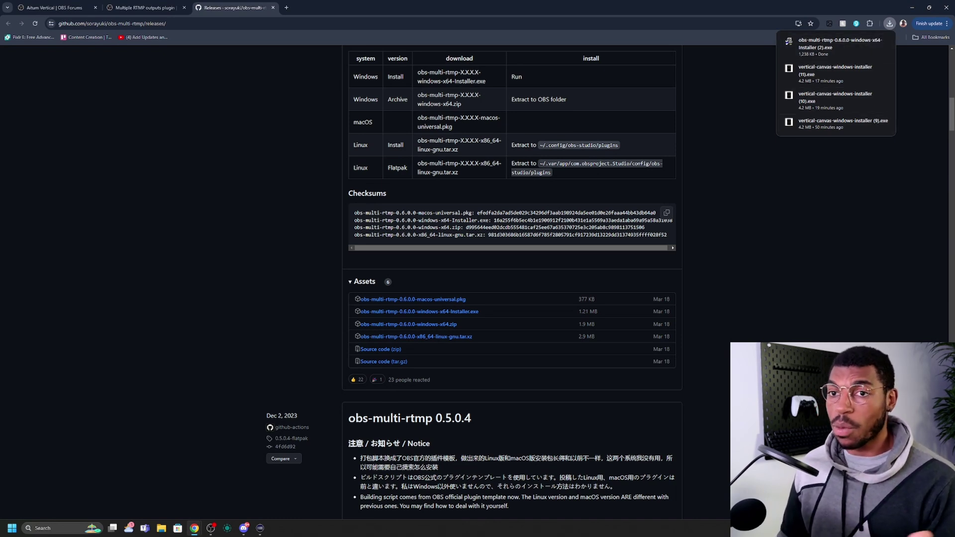
Switch to OBS, show the Multiple output dock, and enlarge and reposition its floating window over the preview.
key("alt+Tab")
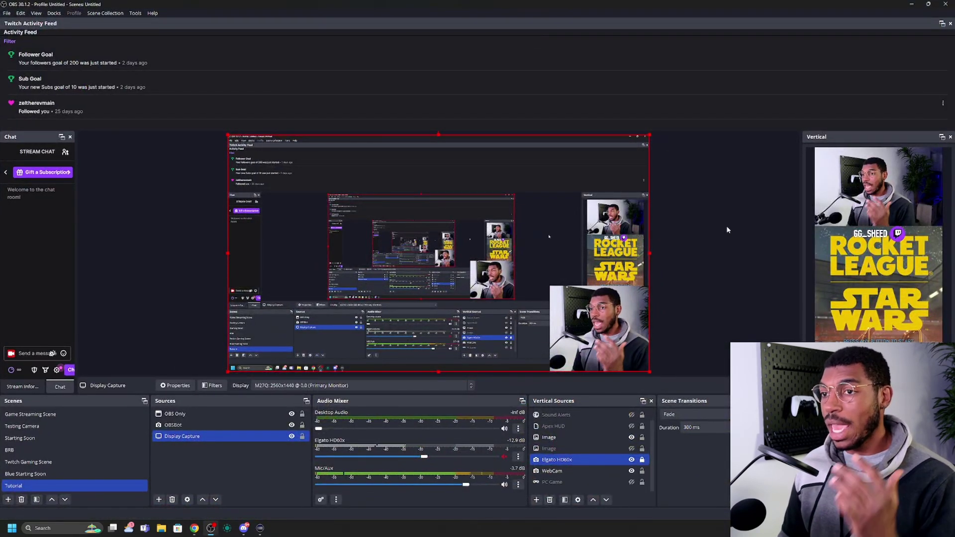
left_click(50, 14)
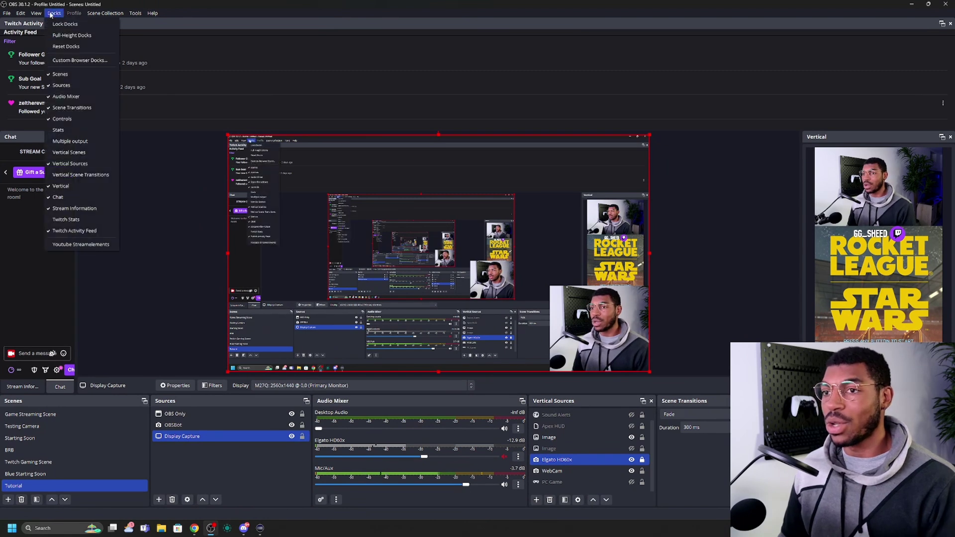
left_click(87, 141)
left_click_drag(701, 141, 701, 174)
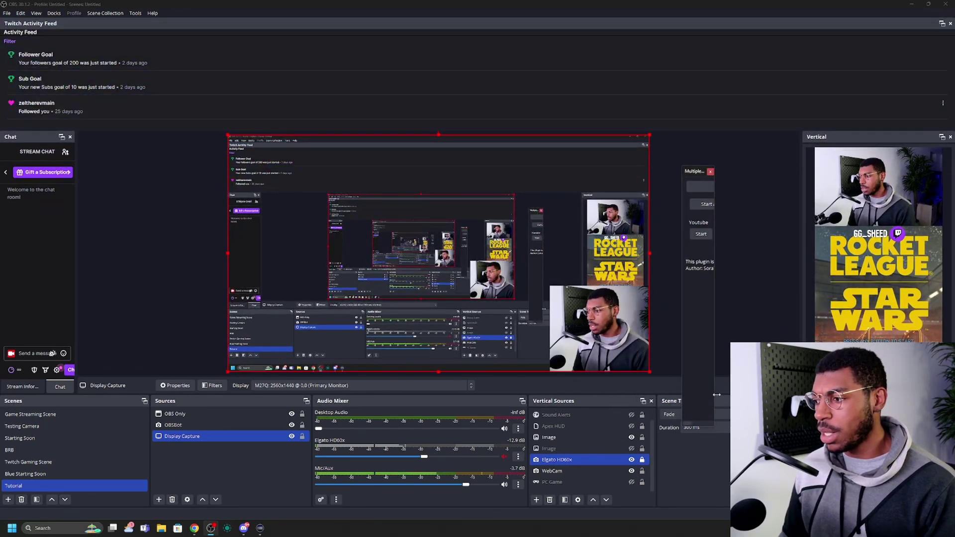
left_click_drag(717, 394, 840, 394)
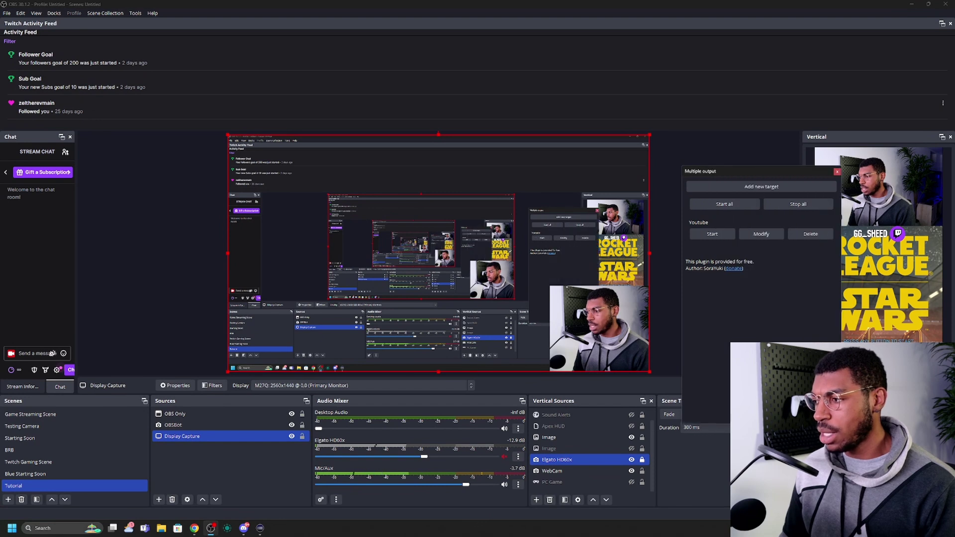
left_click_drag(769, 169, 409, 137)
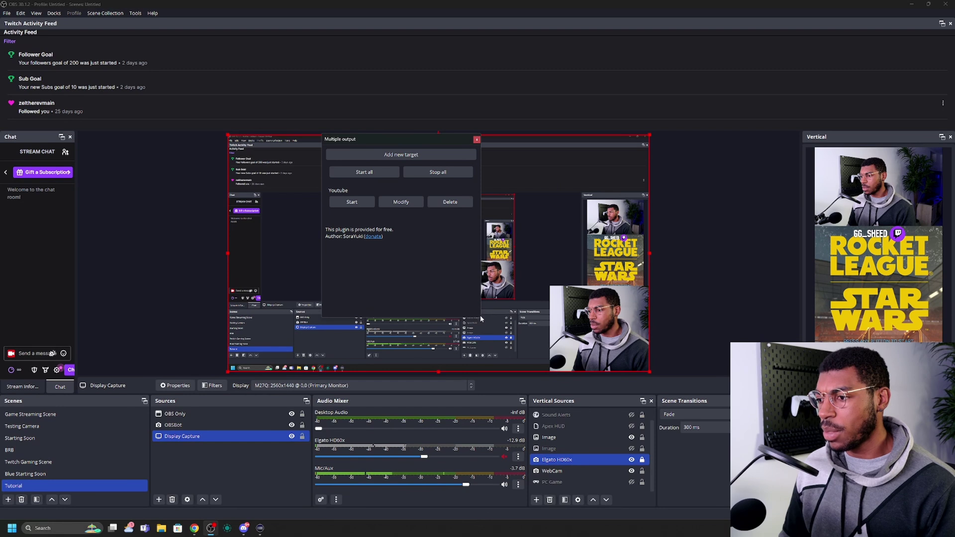
left_click_drag(479, 316, 770, 412)
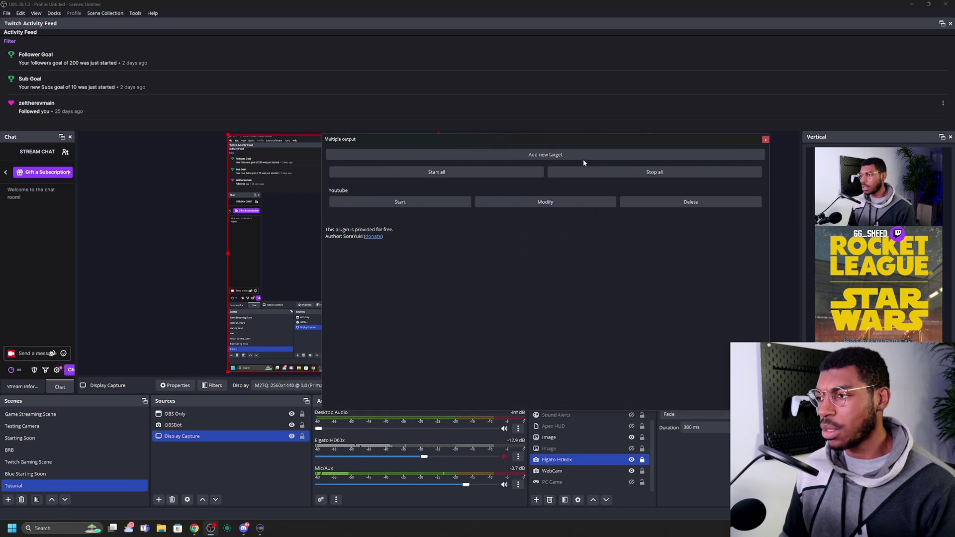
left_click_drag(574, 137, 464, 130)
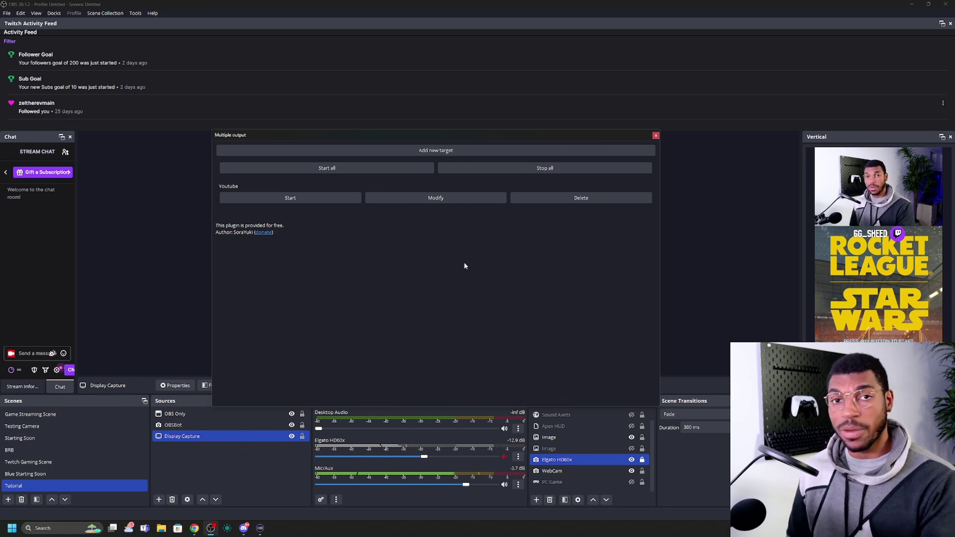
Check which streaming service is configured for the main OBS output in the Stream settings, leaving the settings unchanged.
left_click(6, 13)
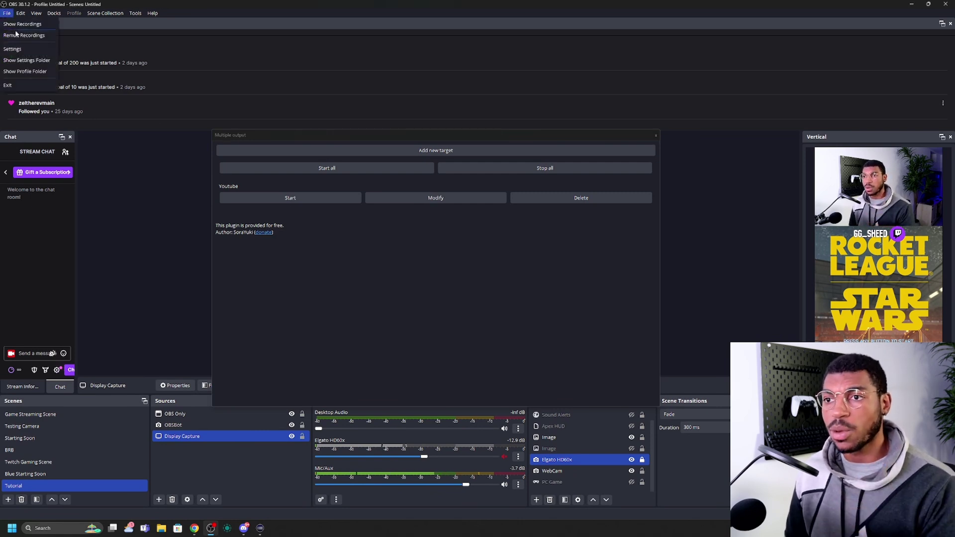
left_click(21, 54)
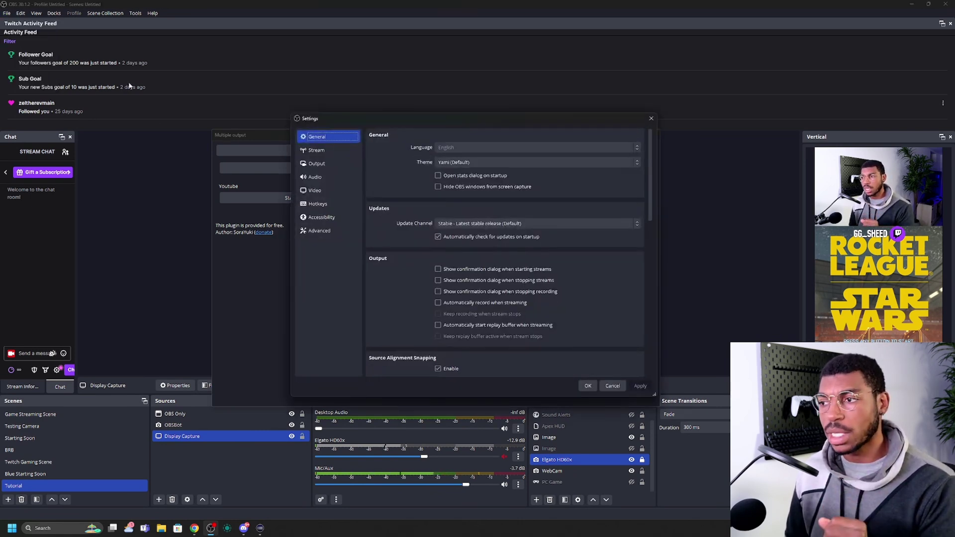
left_click(327, 154)
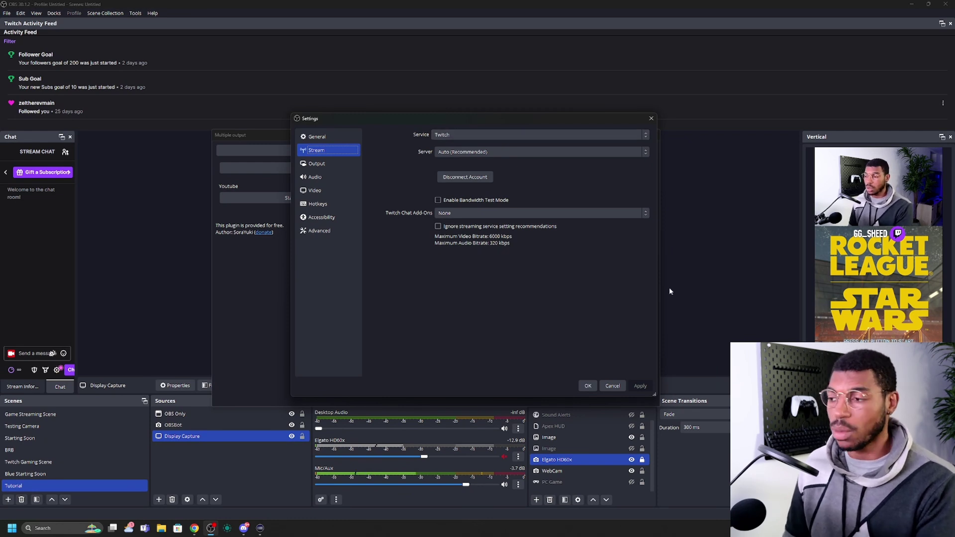
left_click(612, 387)
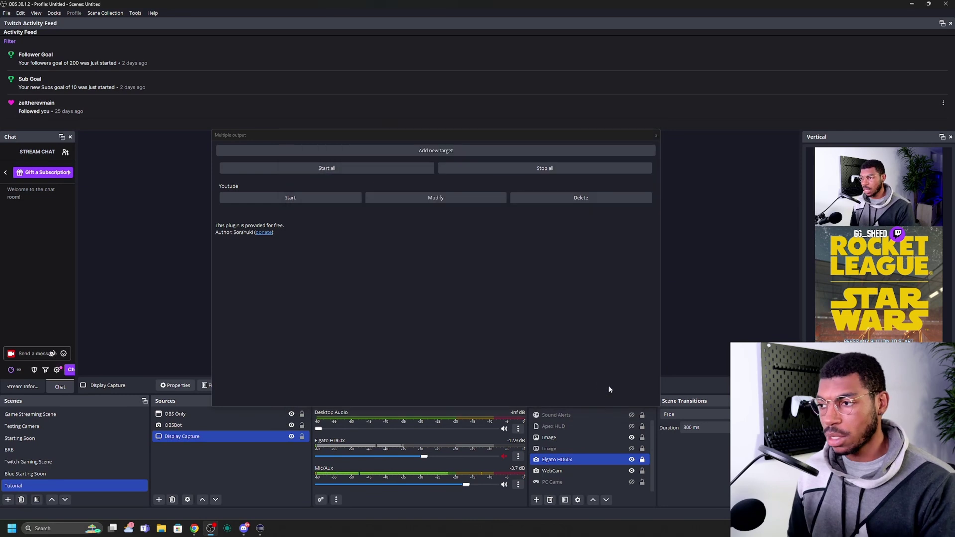
Begin adding an RTMP output target named Youtube, review its blank URL and stream key fields, and discard the target.
left_click(390, 148)
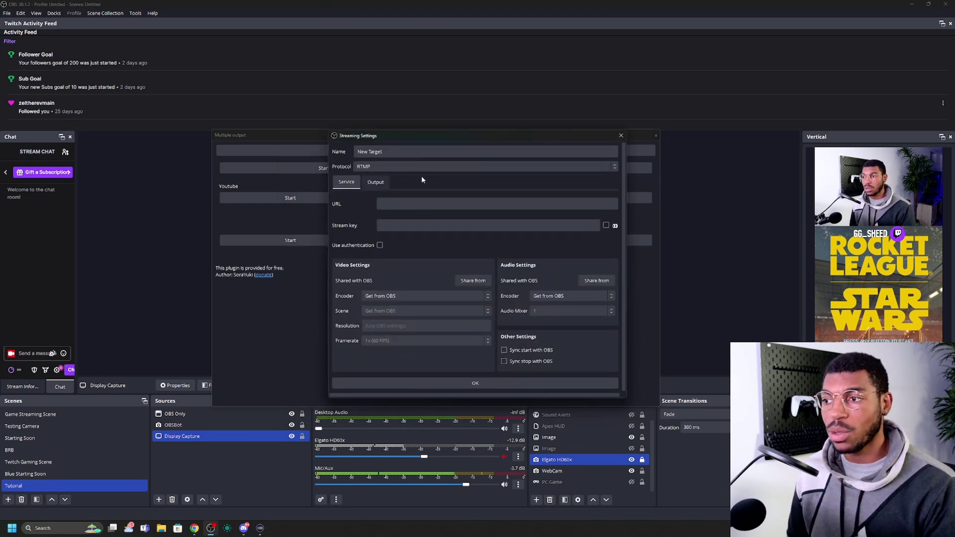
triple_click(405, 152)
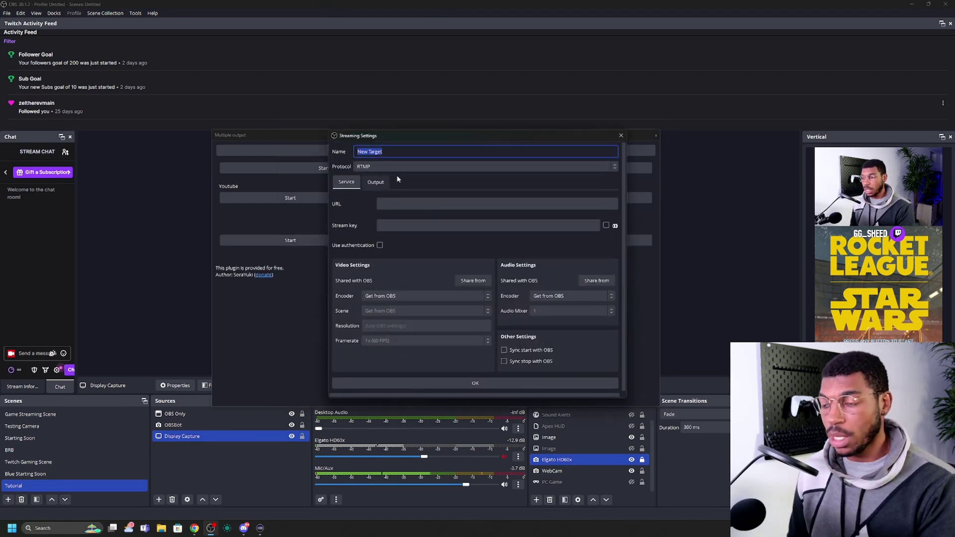
type("Youtube")
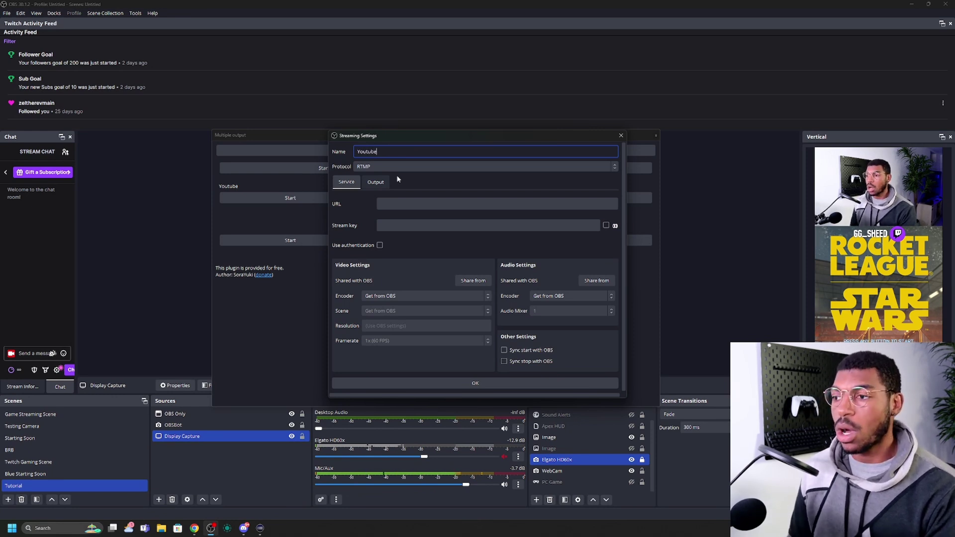
left_click(406, 206)
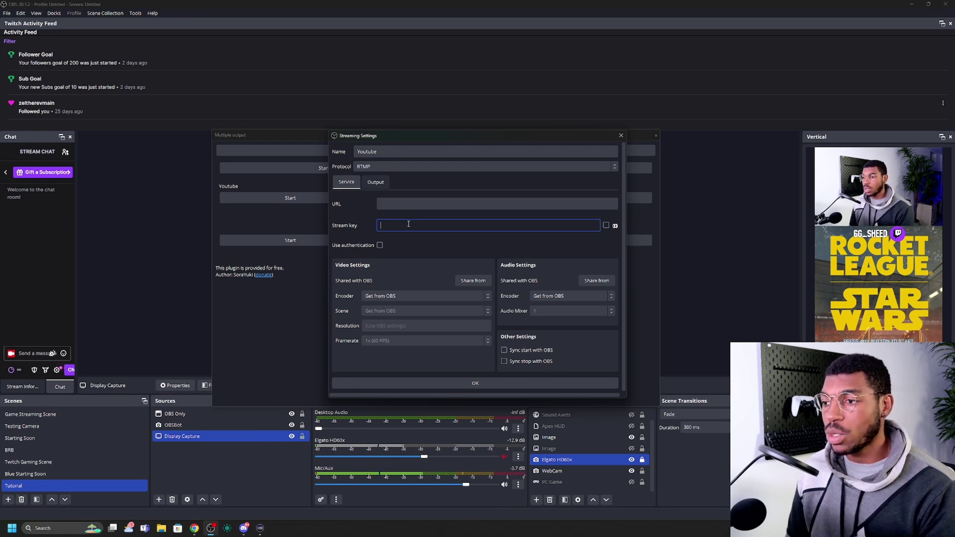
left_click(403, 226)
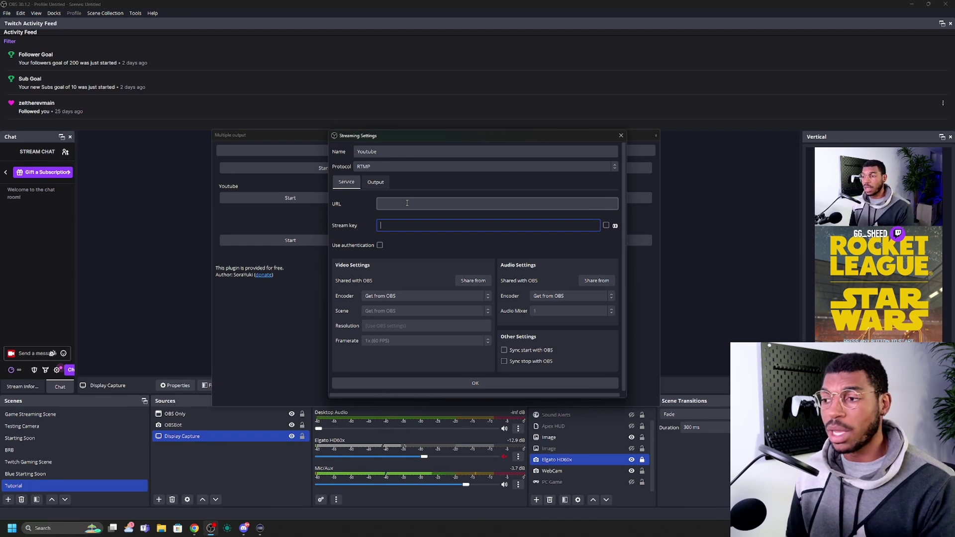
left_click(407, 203)
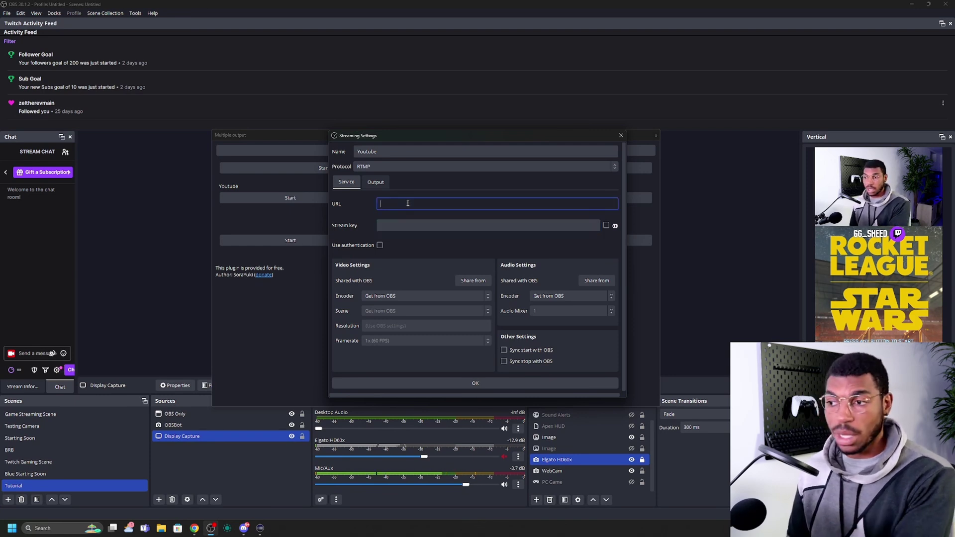
left_click(409, 225)
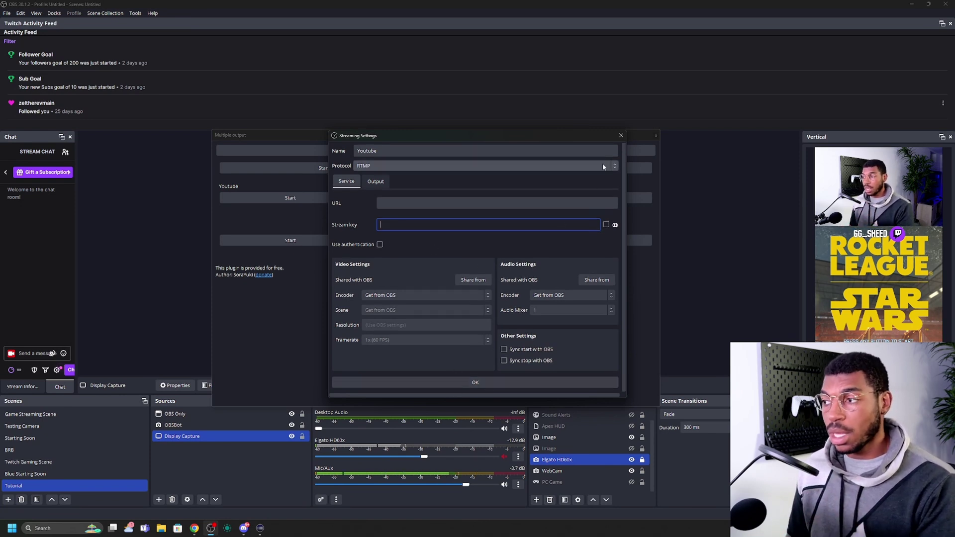
left_click(622, 136)
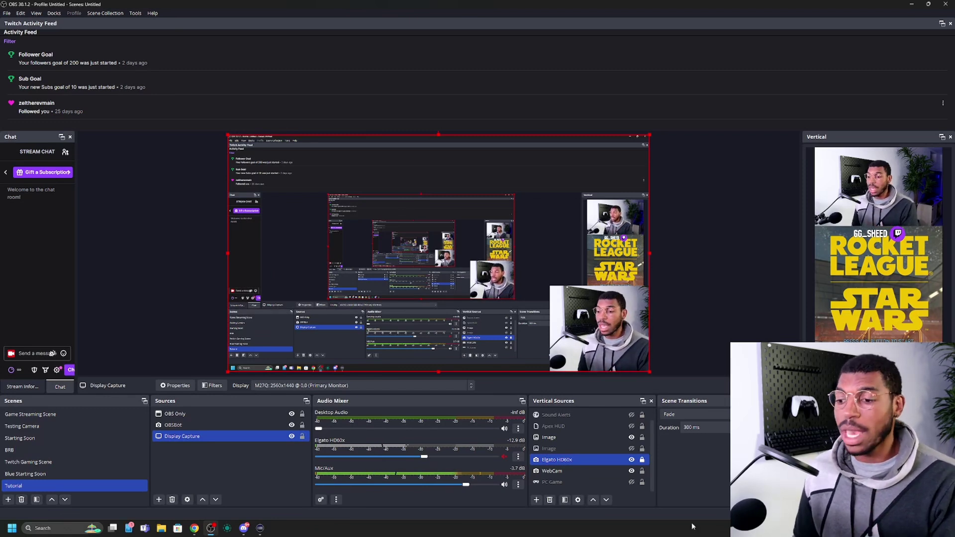
Switch to Chrome and bring up the Casterlabs website.
mouse_move(198, 526)
left_click(222, 491)
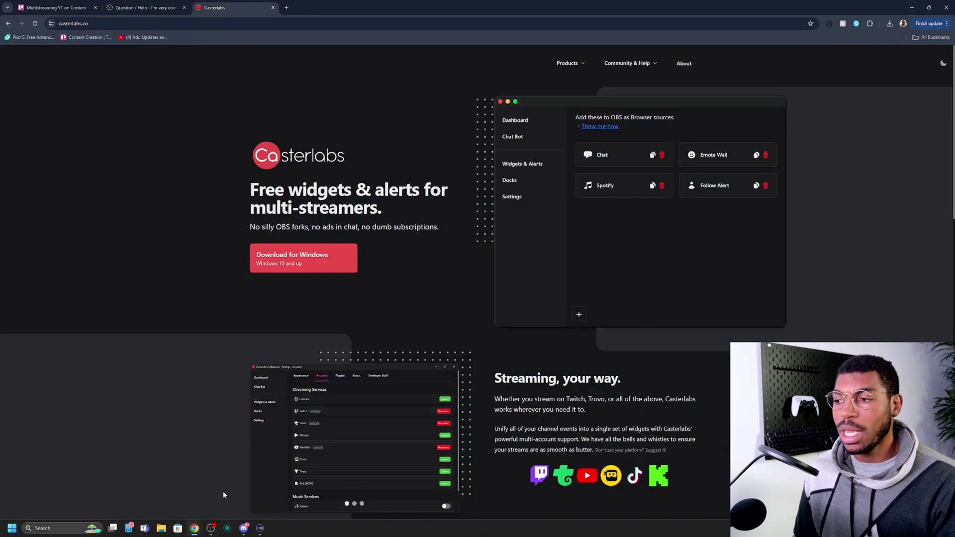